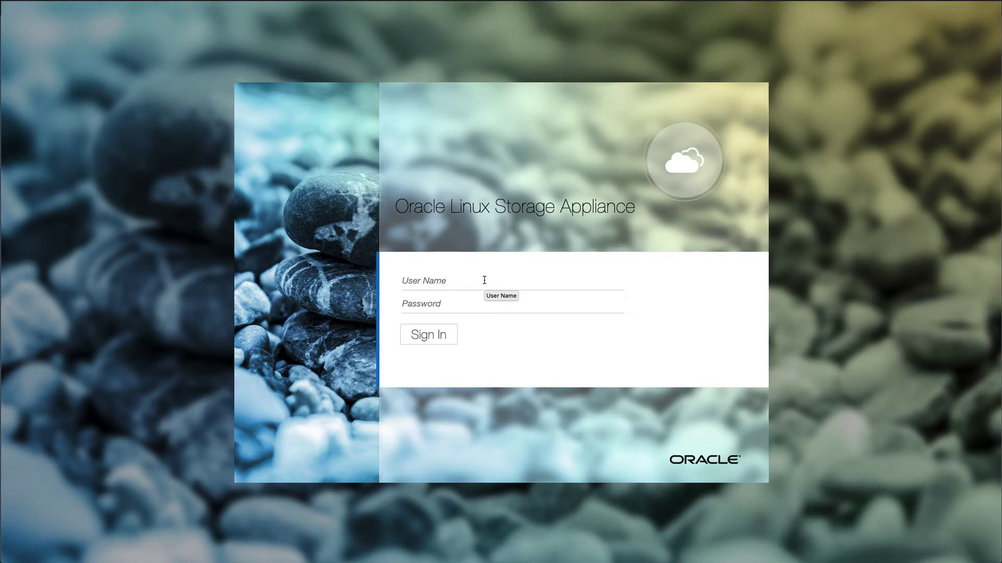
# - Sign in as admin with the account password and go to the Storage page
pyautogui.click(484, 280)
pyautogui.write('admin')
pyautogui.press('Tab')
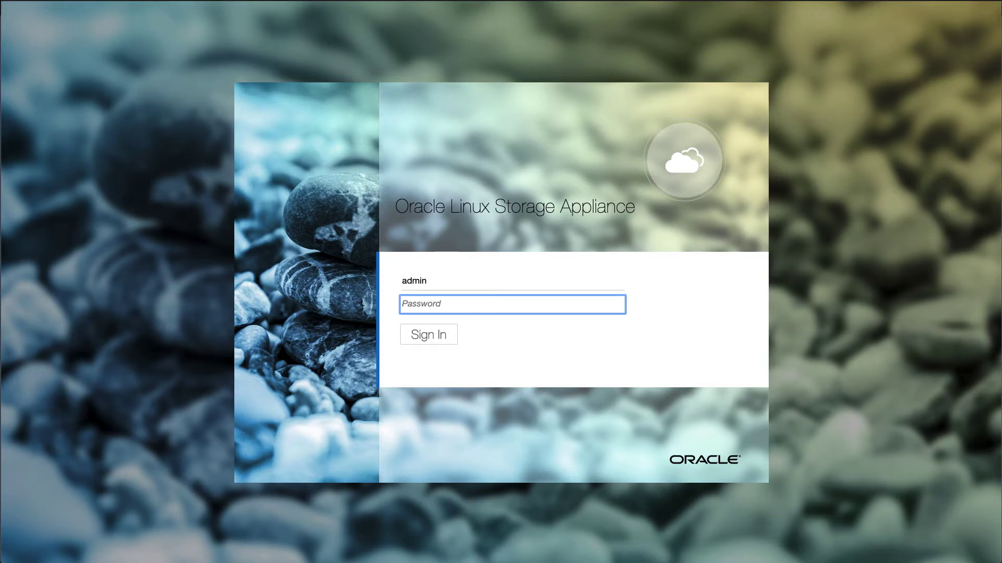
pyautogui.press('super+v')
pyautogui.press('Return')
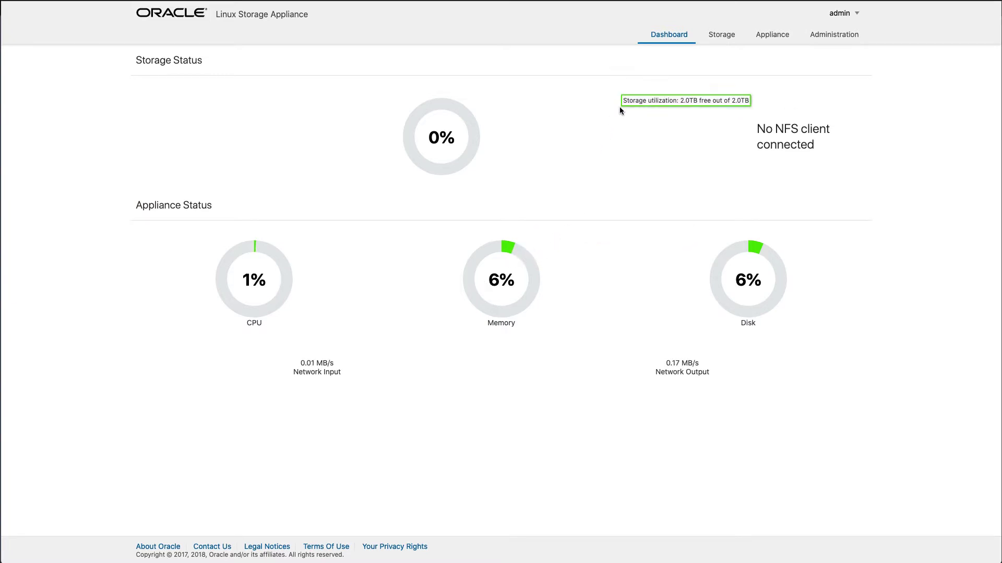
pyautogui.click(716, 33)
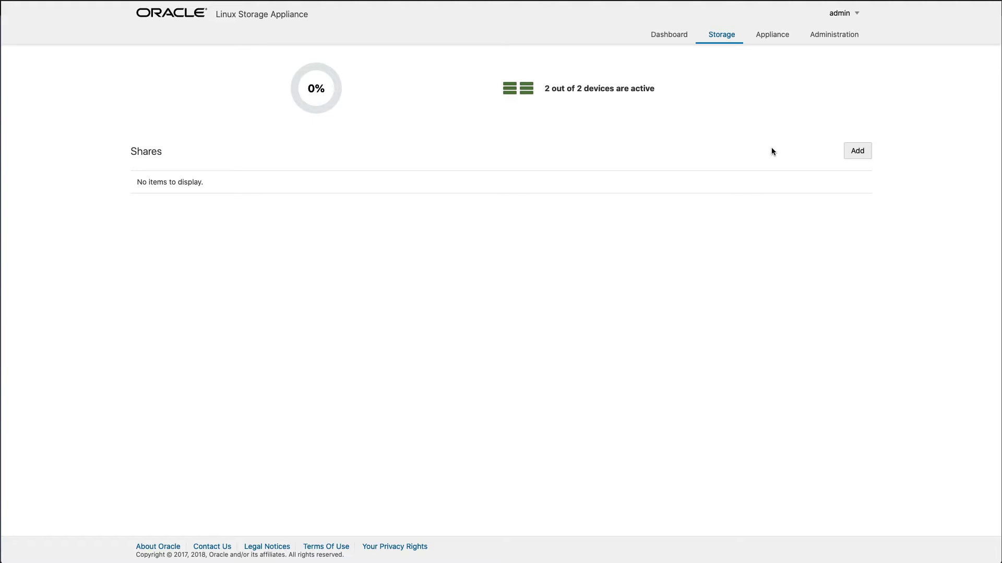
# - Start a new share named demo with a 256gb size and list the export protocols
pyautogui.click(857, 151)
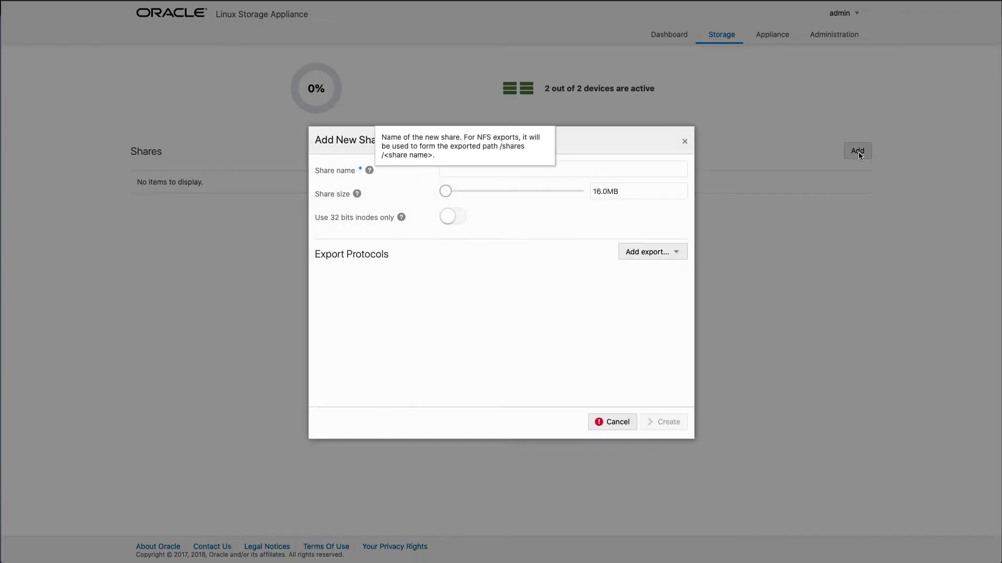
pyautogui.click(539, 173)
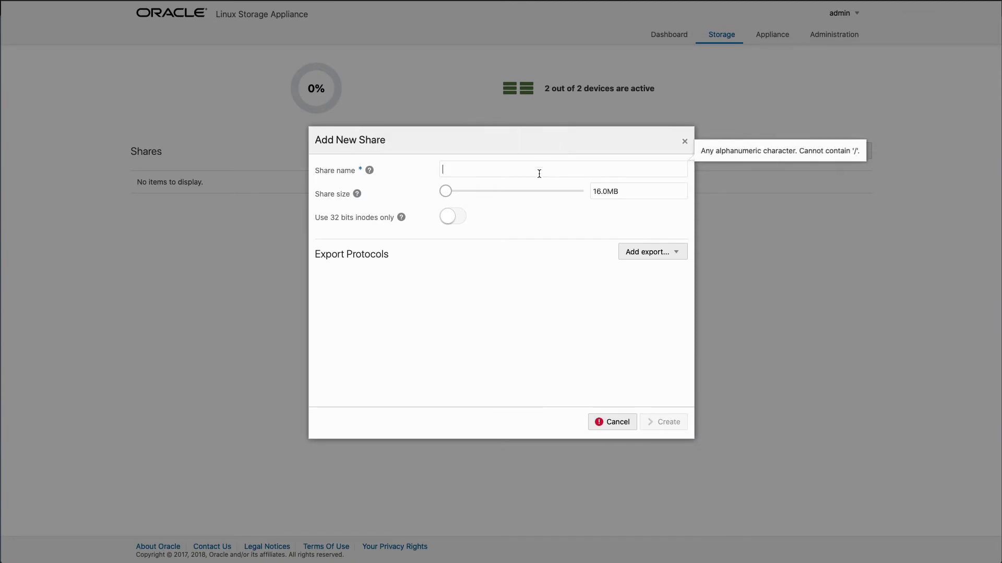
pyautogui.write('demo')
pyautogui.doubleClick(598, 191)
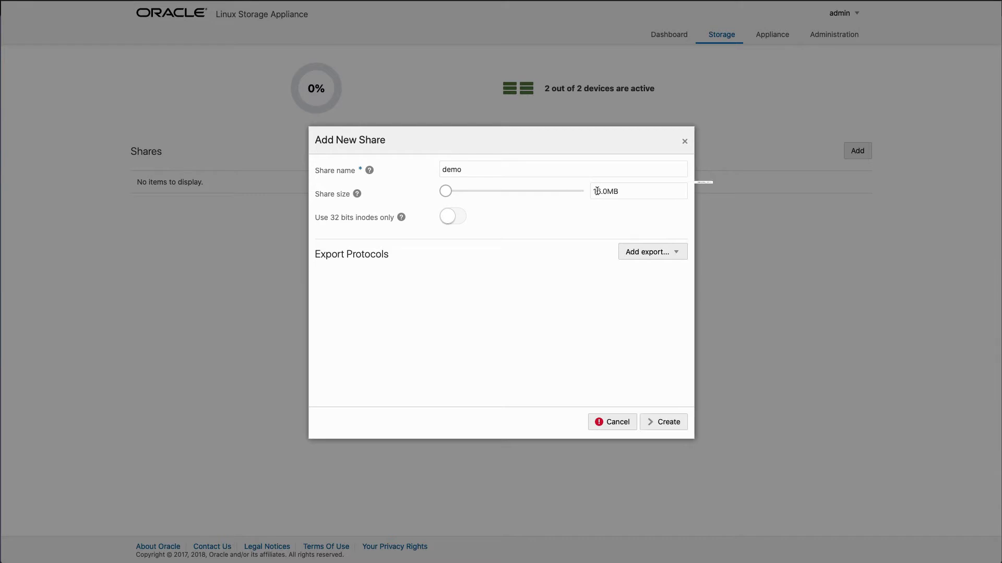
pyautogui.write('256gb')
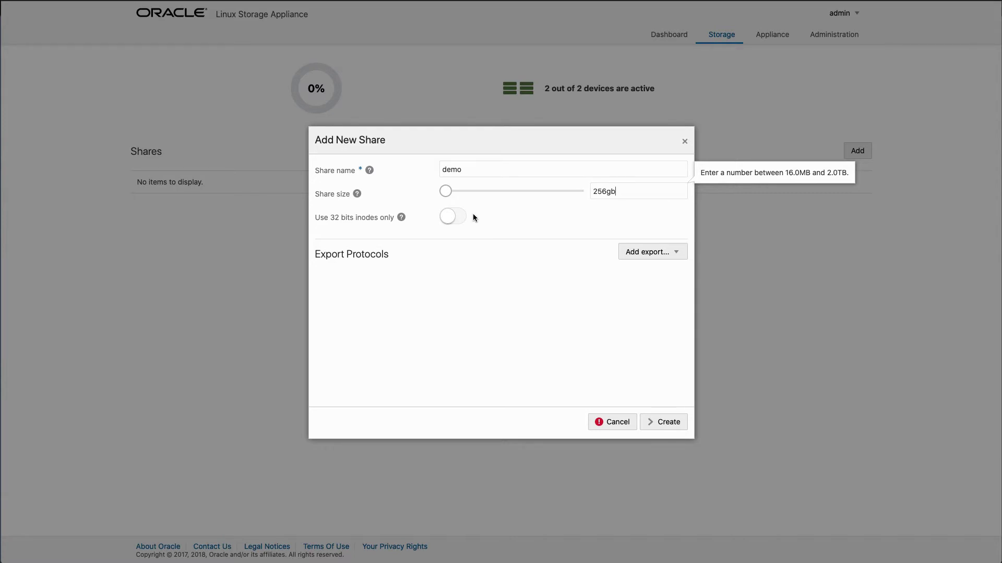
pyautogui.click(645, 251)
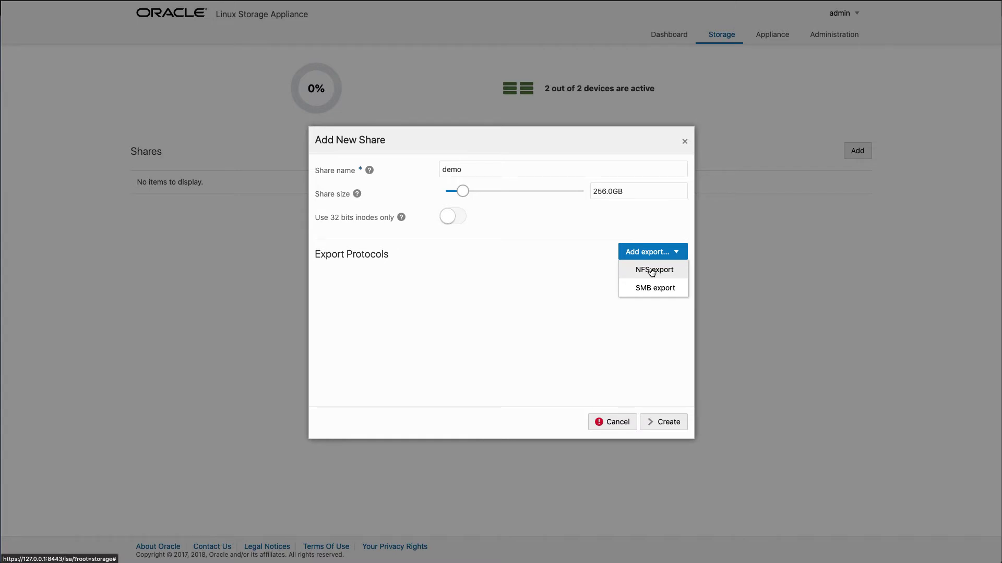
# - Add an NFS export with Read only switched off and create the demo share
pyautogui.click(651, 270)
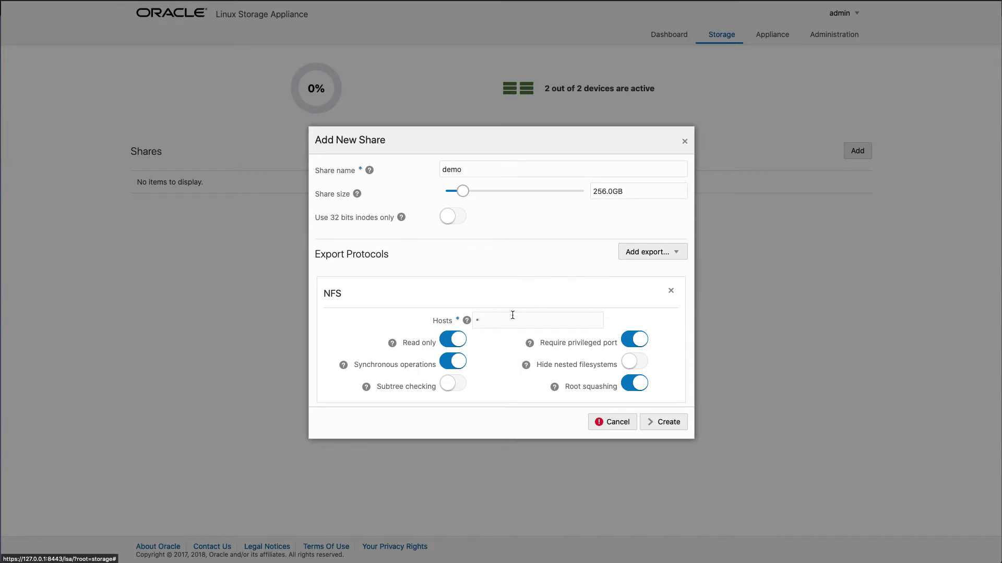
pyautogui.click(464, 340)
pyautogui.moveTo(529, 346)
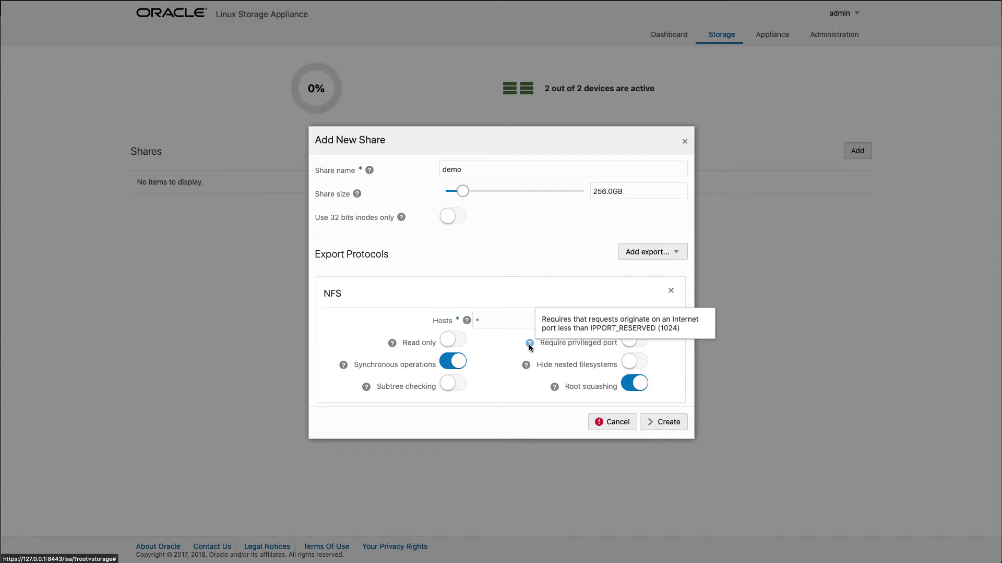
pyautogui.moveTo(527, 367)
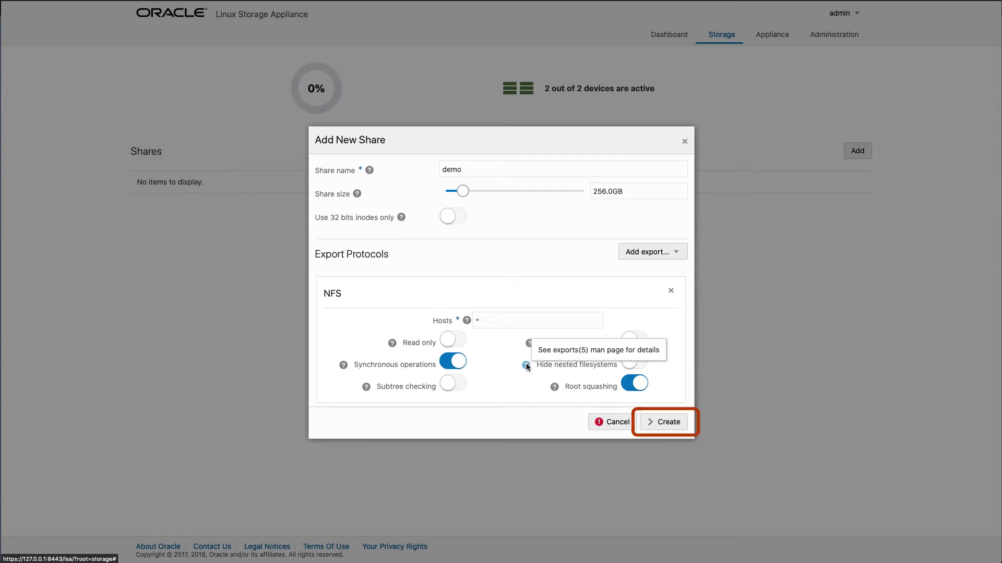
pyautogui.click(661, 423)
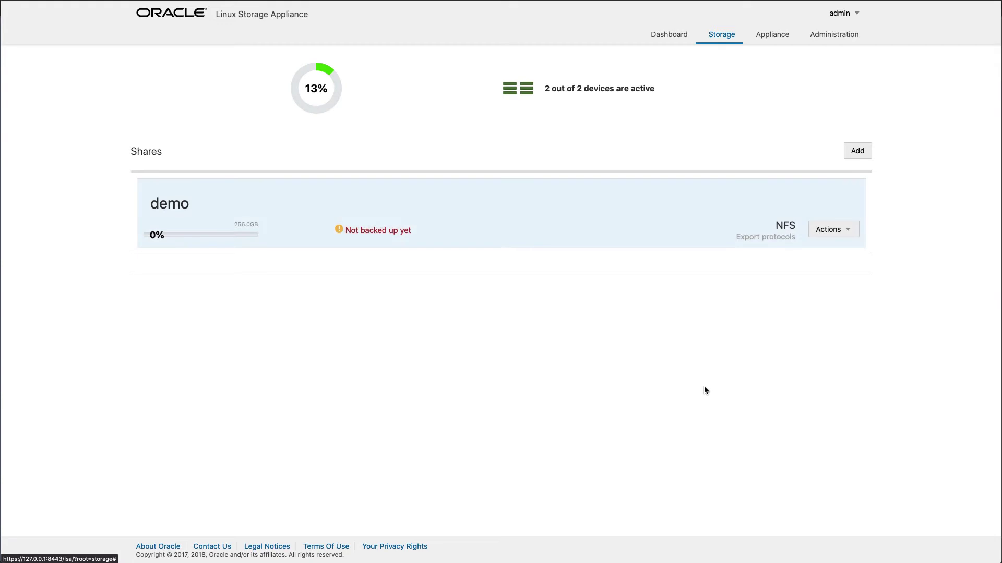
pyautogui.click(847, 235)
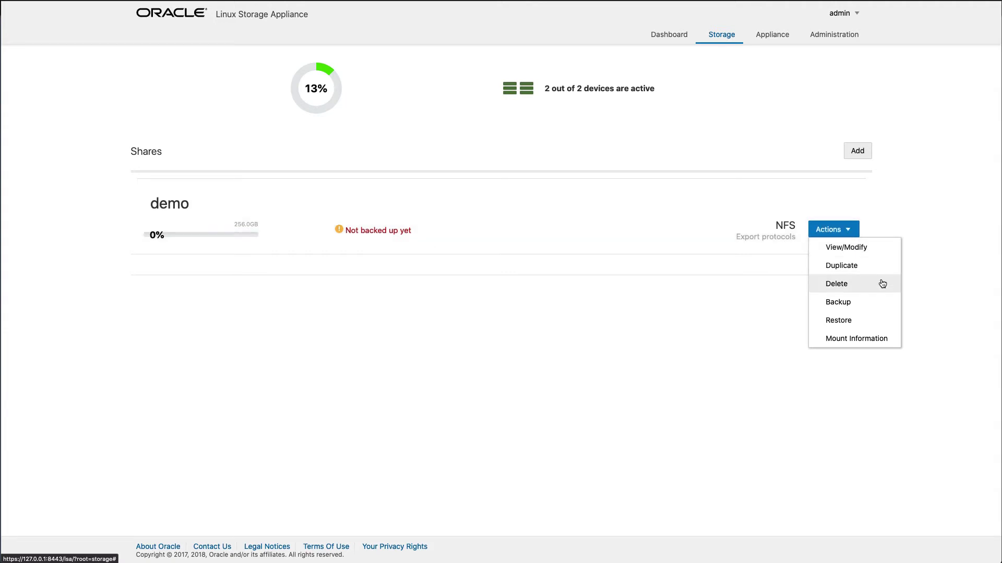
pyautogui.click(885, 339)
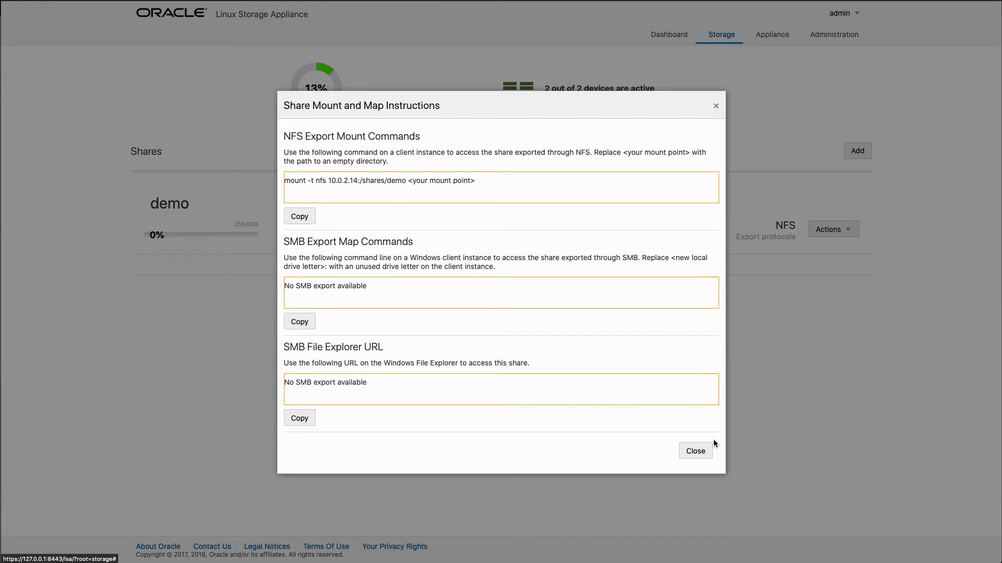
pyautogui.click(702, 451)
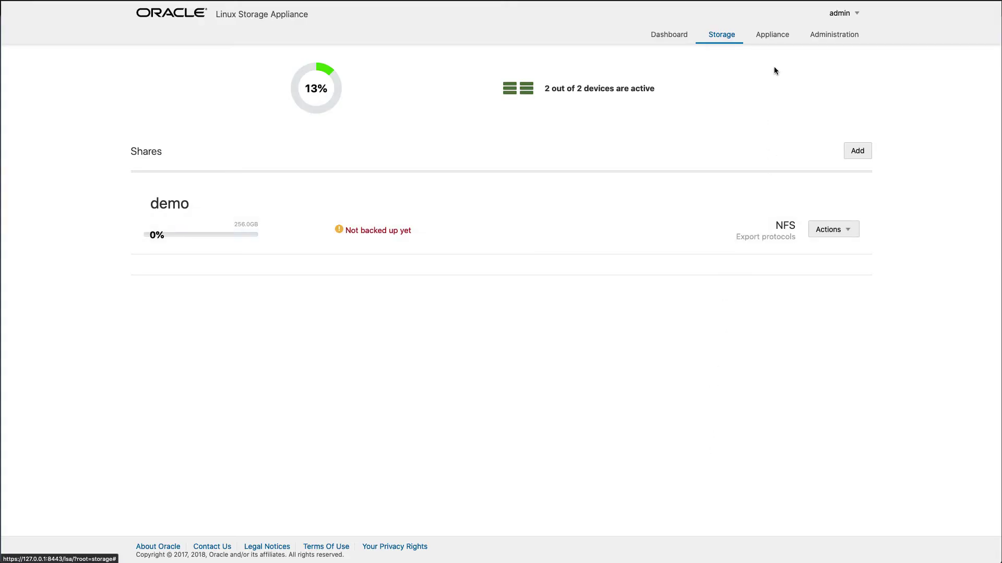
# - Look over the overview and administration pages, then open the demo share's Actions menu
pyautogui.click(773, 35)
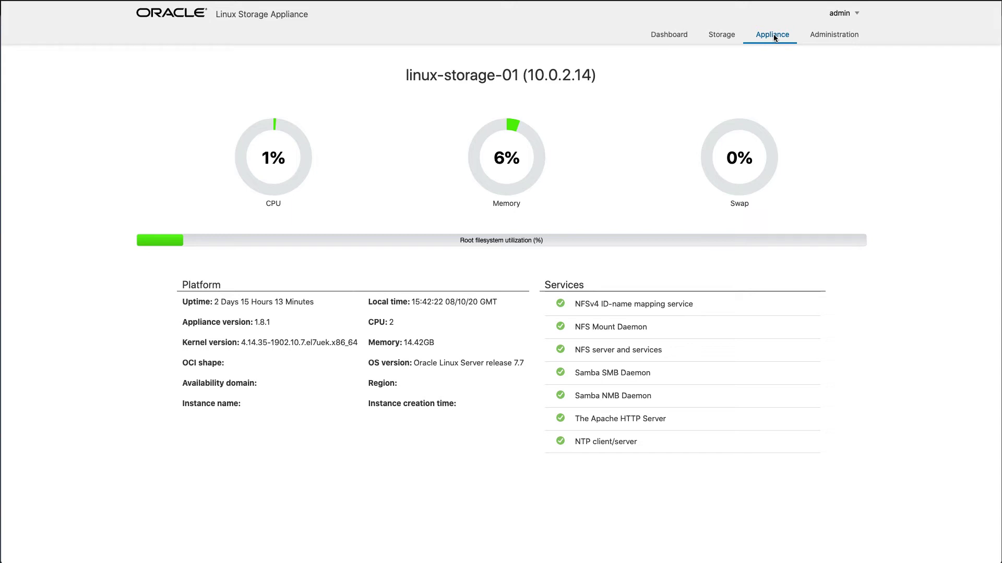
pyautogui.click(834, 37)
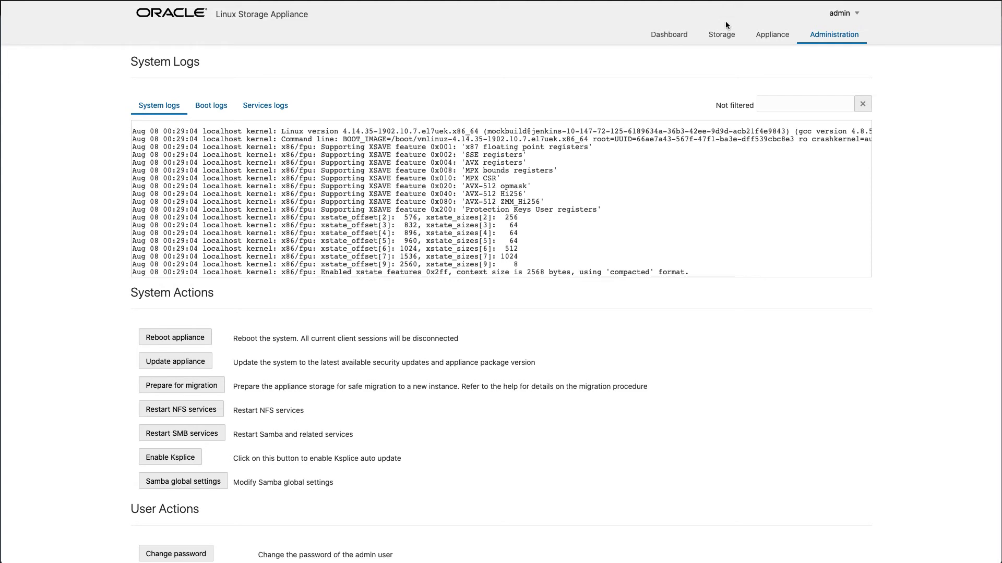
pyautogui.click(725, 35)
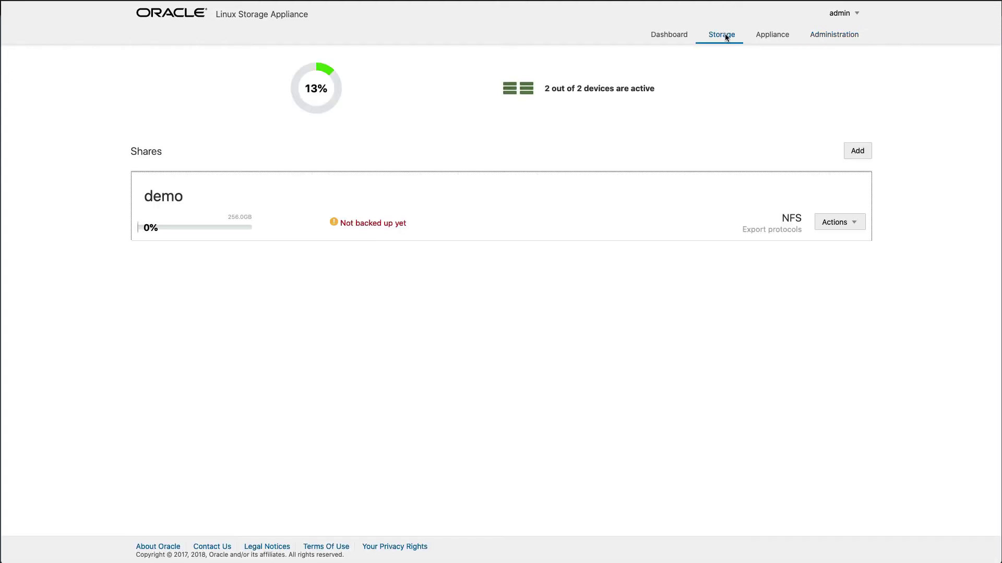
pyautogui.click(848, 222)
# - View demo's mount information, run 'sudo -E dnf install nfs-utils', then create /demo with 'sudo mkdir /demo'
pyautogui.click(838, 331)
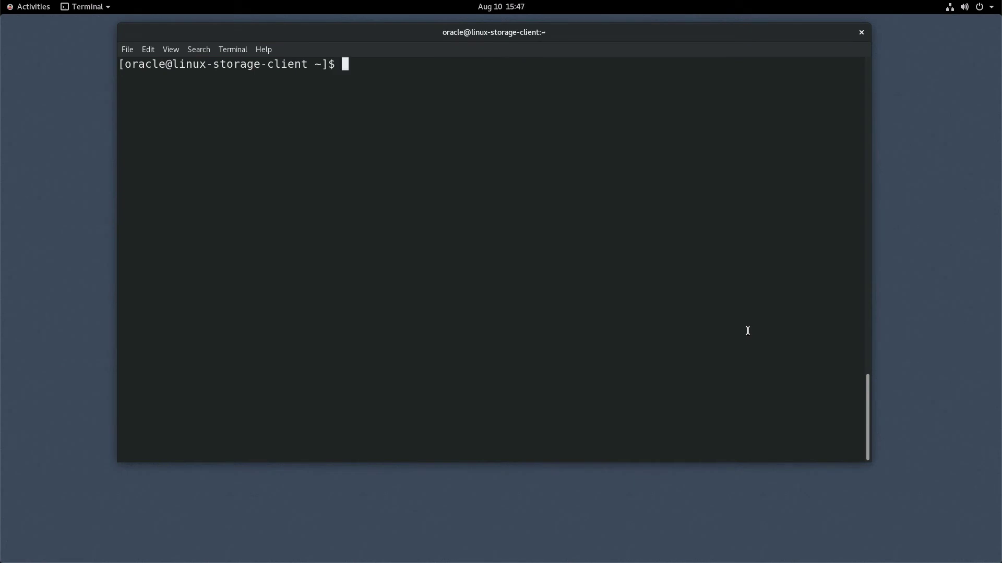
pyautogui.write('sudo -E ')
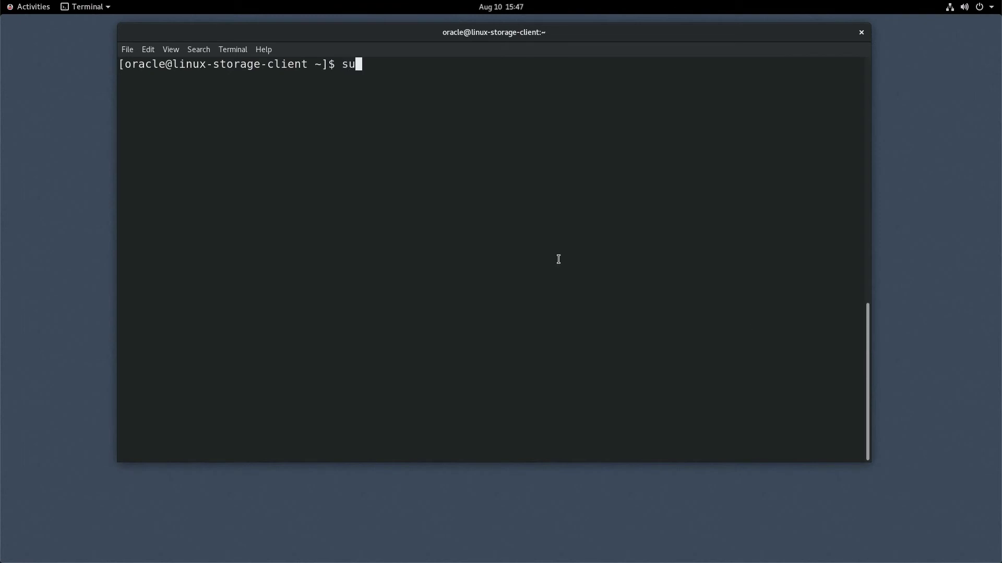
pyautogui.write('dnf install nfs-u')
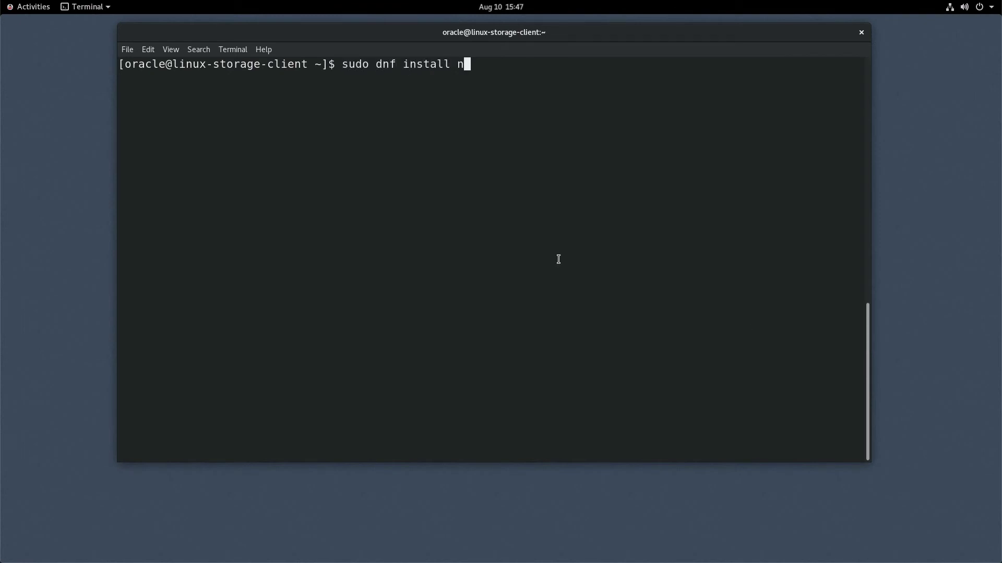
pyautogui.write('tils')
pyautogui.press('Return')
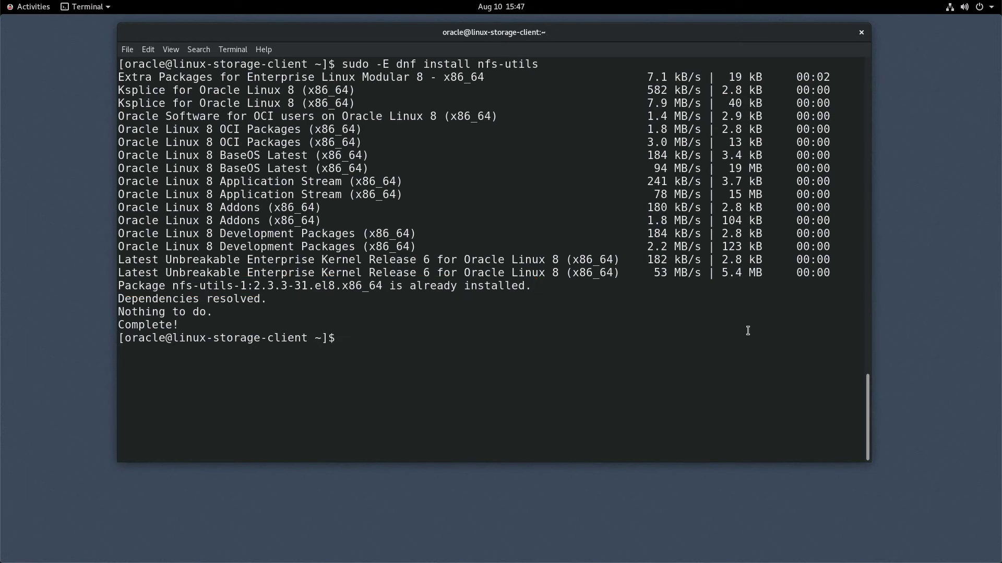
pyautogui.hotkey('ctrl', 'l')
pyautogui.write('sudo mkdir /demo')
pyautogui.press('Return')
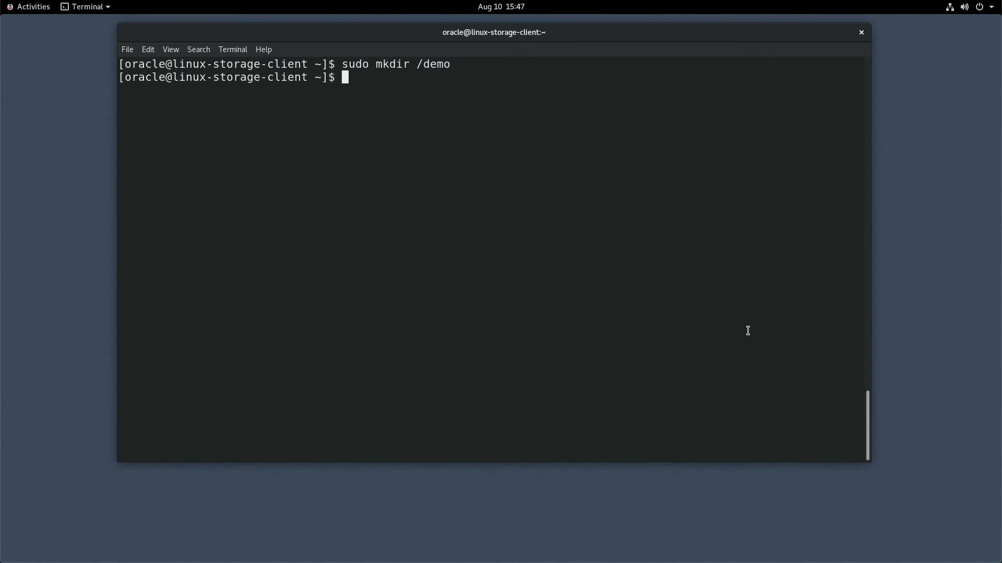
# - Mount 10.0.2.14:/shares/demo at /demo over NFS and change into /demo
pyautogui.write('sudo mount -t nfs 10.0.0')
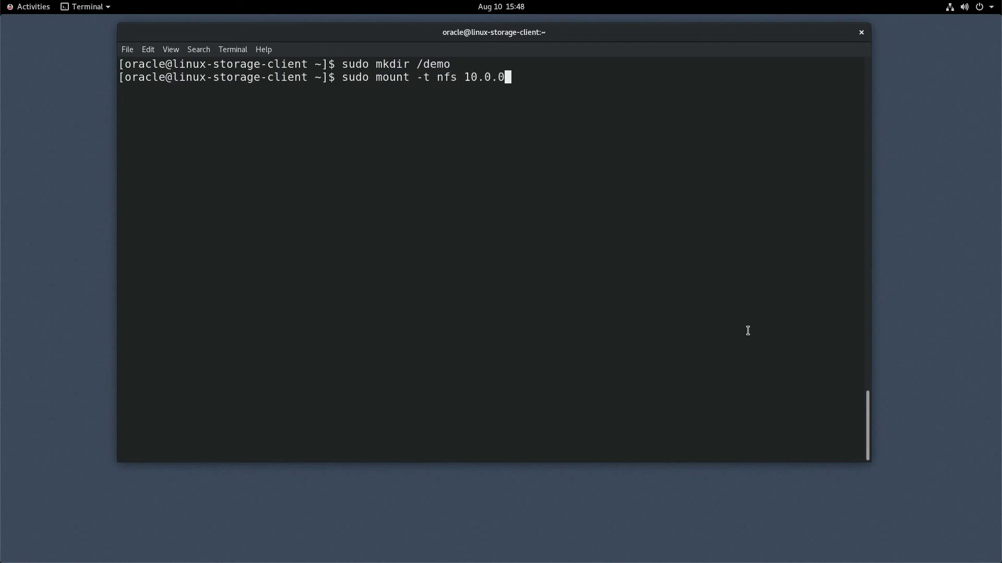
pyautogui.press('BackSpace')
pyautogui.write('2.14:/shares')
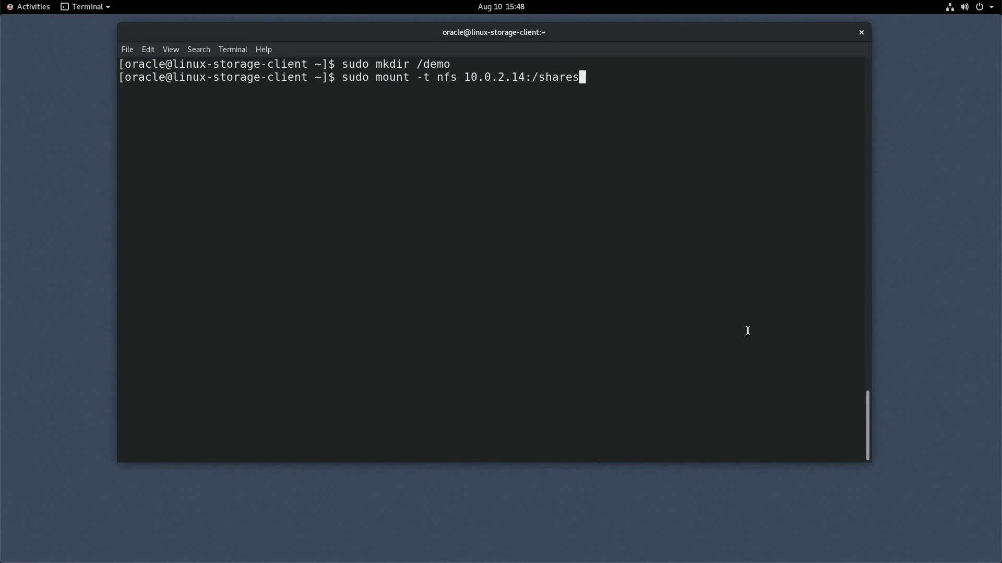
pyautogui.write('/demo /demo')
pyautogui.press('Return')
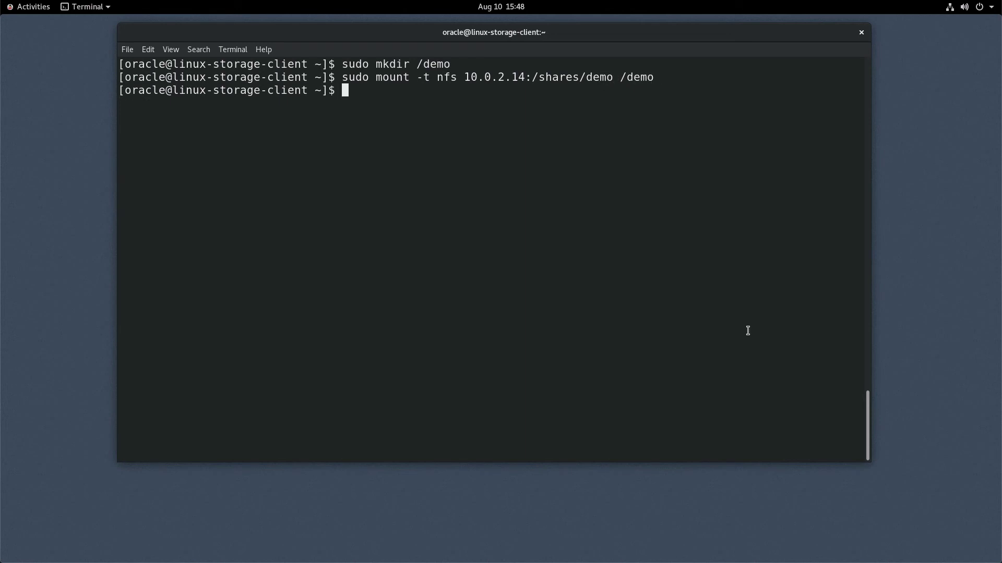
pyautogui.write('cd /demo')
pyautogui.press('Return')
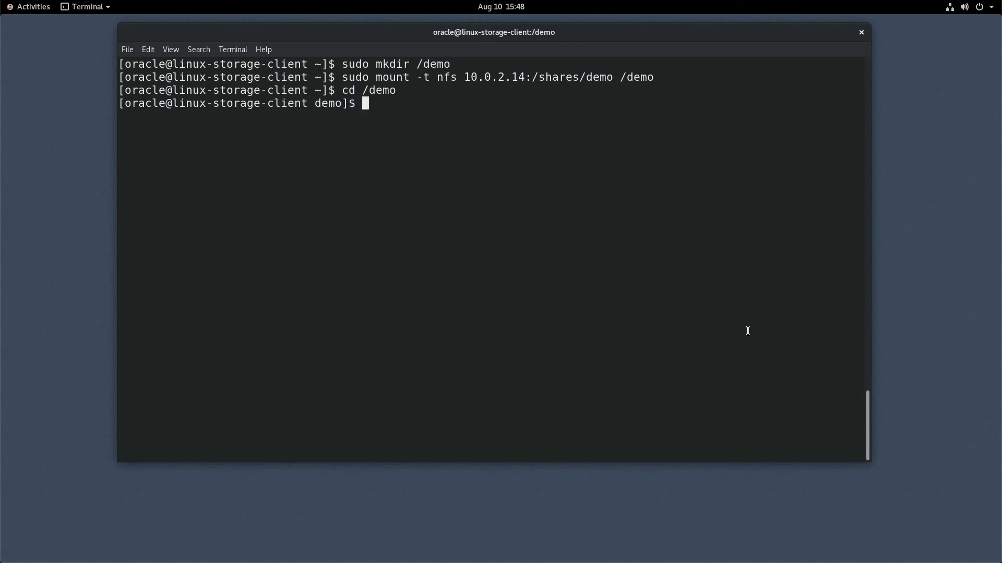
# - Create a 10G test.dat with fallocate, list it with 'ls -lh', and refresh the appliance page
pyautogui.write('fallocate -l 10G')
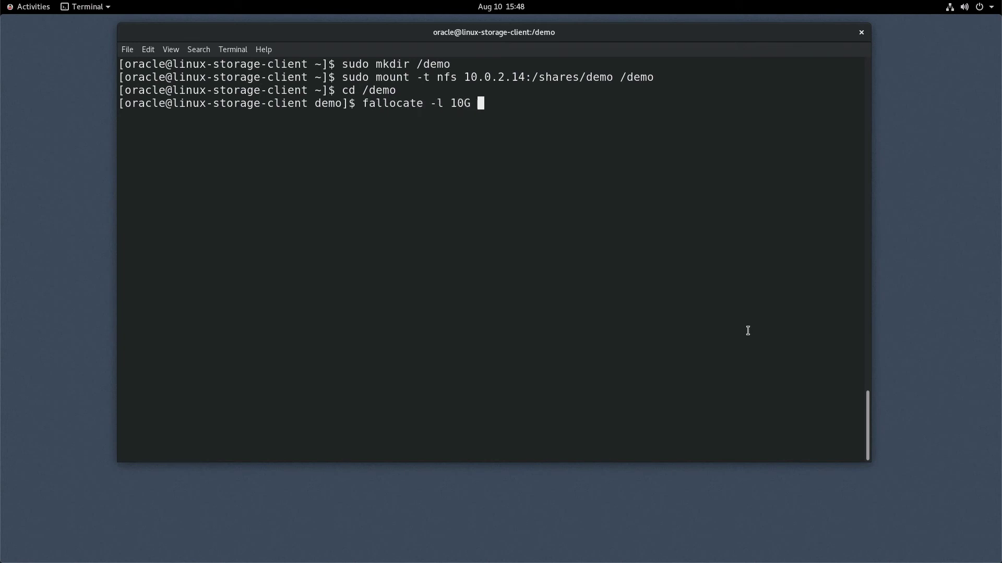
pyautogui.write(' test.dat')
pyautogui.press('Return')
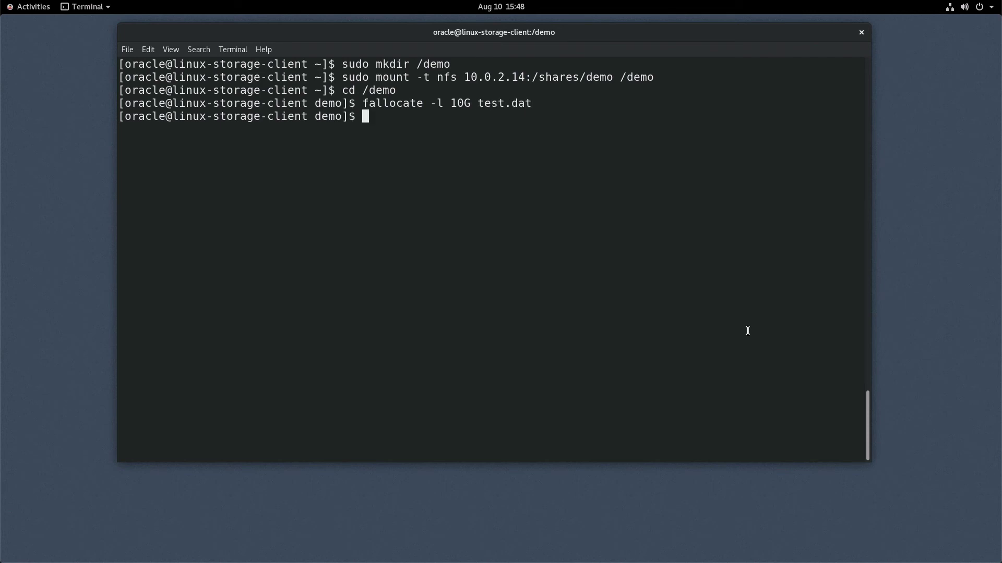
pyautogui.hotkey('ctrl', 'l')
pyautogui.write('ls -lh')
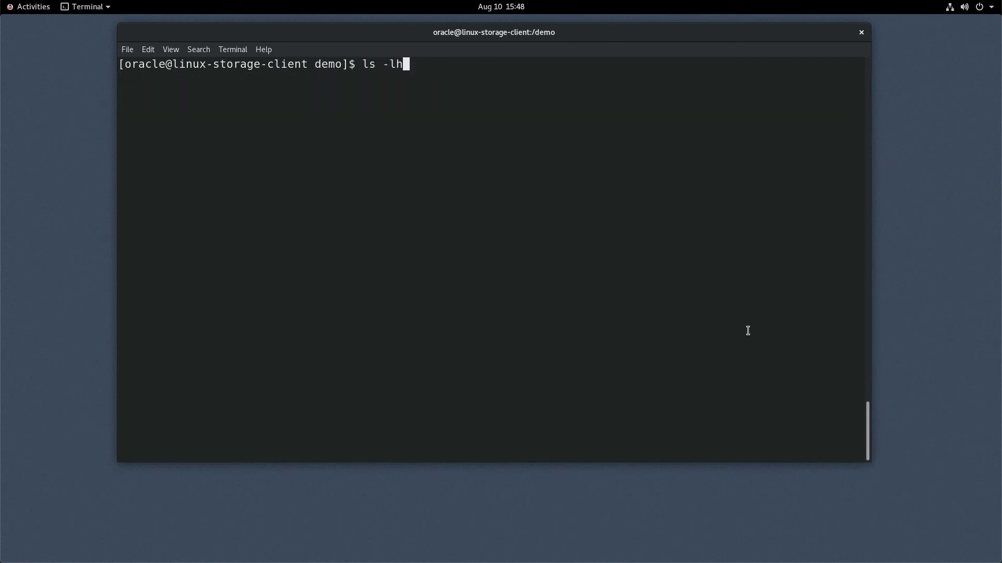
pyautogui.press('Return')
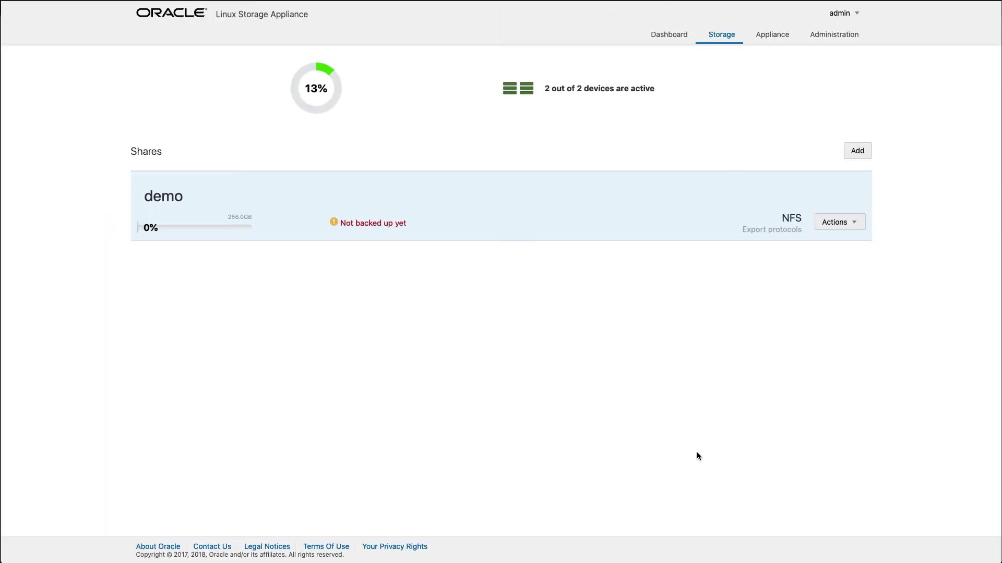
pyautogui.press('super+r')
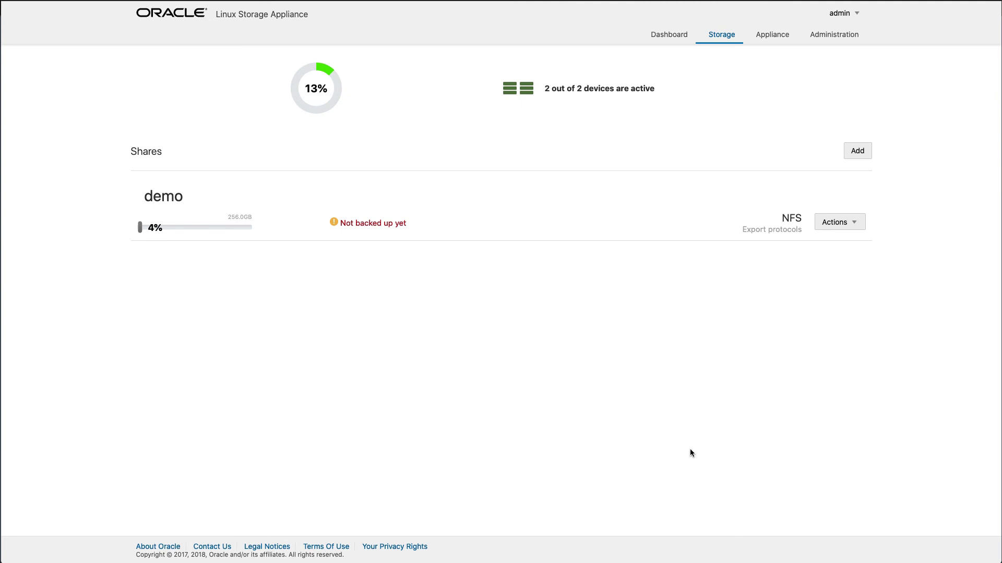
# - Check the demo share's 4% used space and switch to the Dashboard
pyautogui.moveTo(158, 228)
pyautogui.click(673, 37)
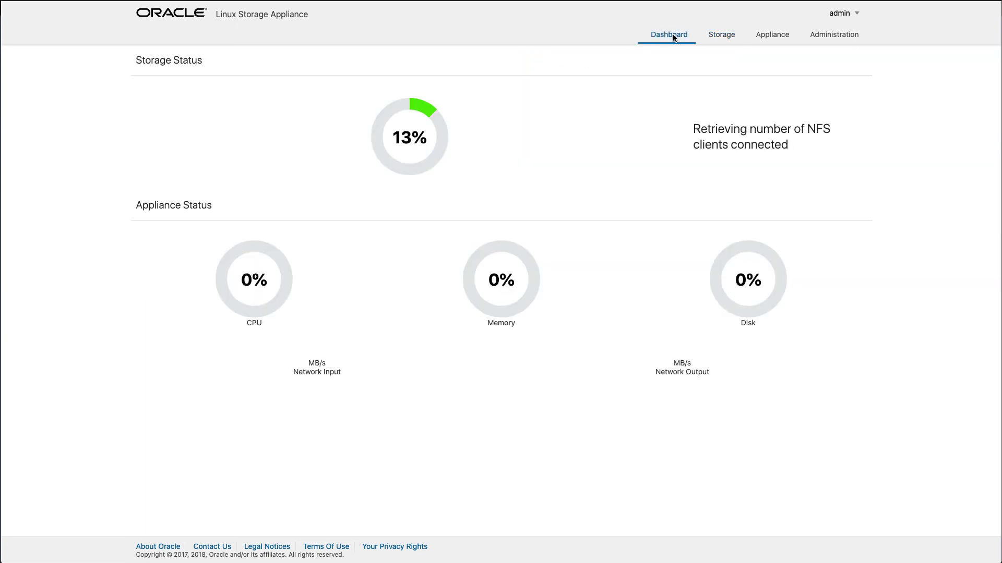